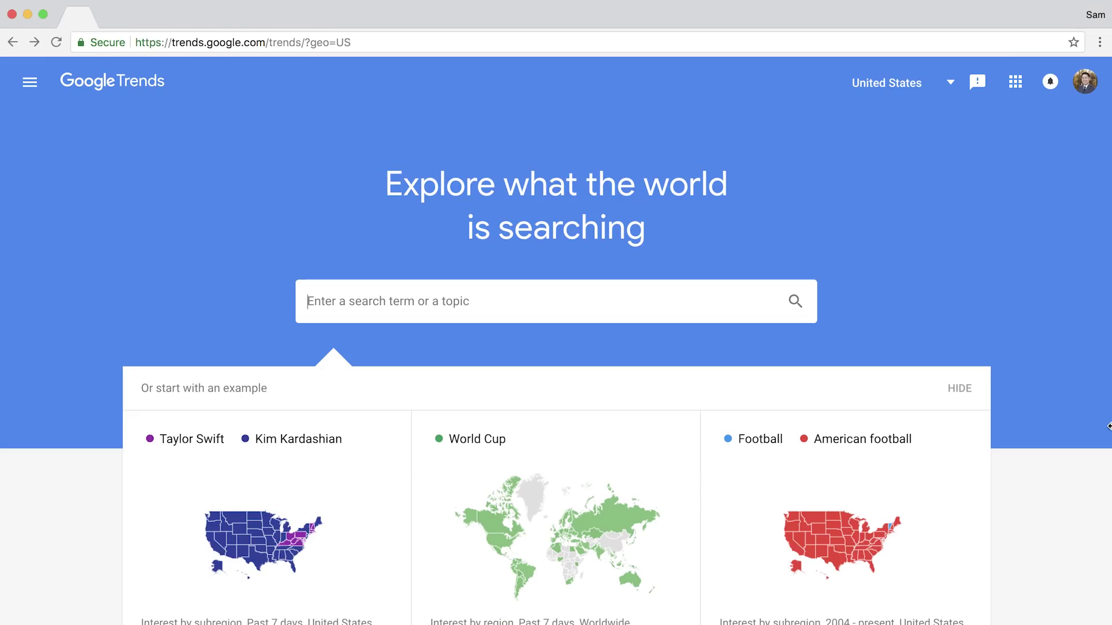
Search 'keyword research' to chart its US interest over the past 12 months.
{"action": "type", "text": "keyword research"}
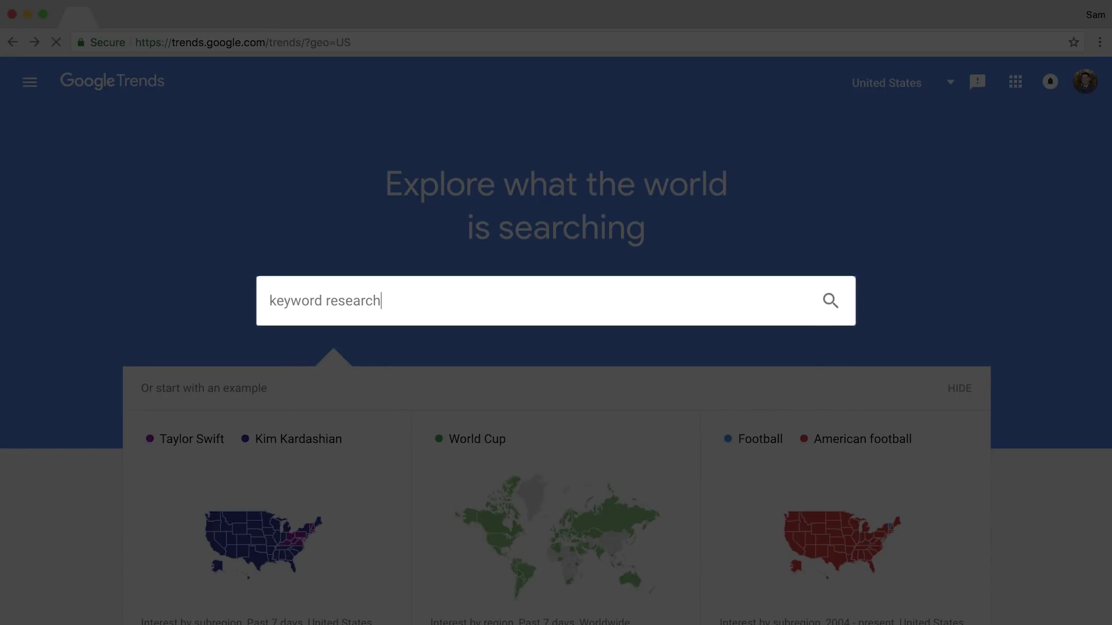
{"action": "key", "text": "Return"}
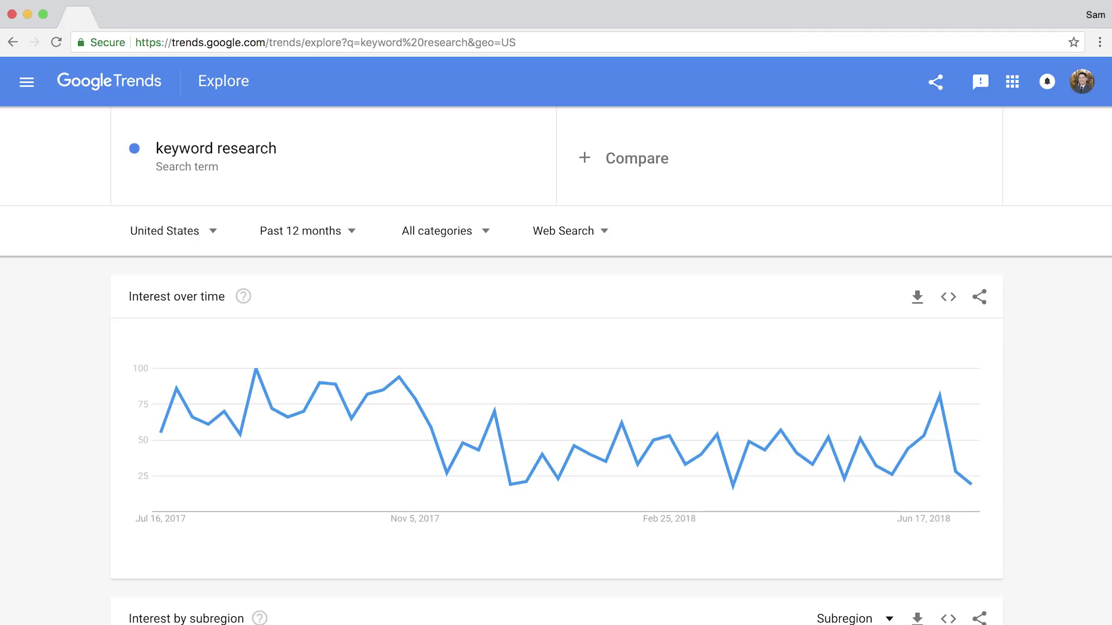
{"action": "mouse_move", "coordinate": [318, 380]}
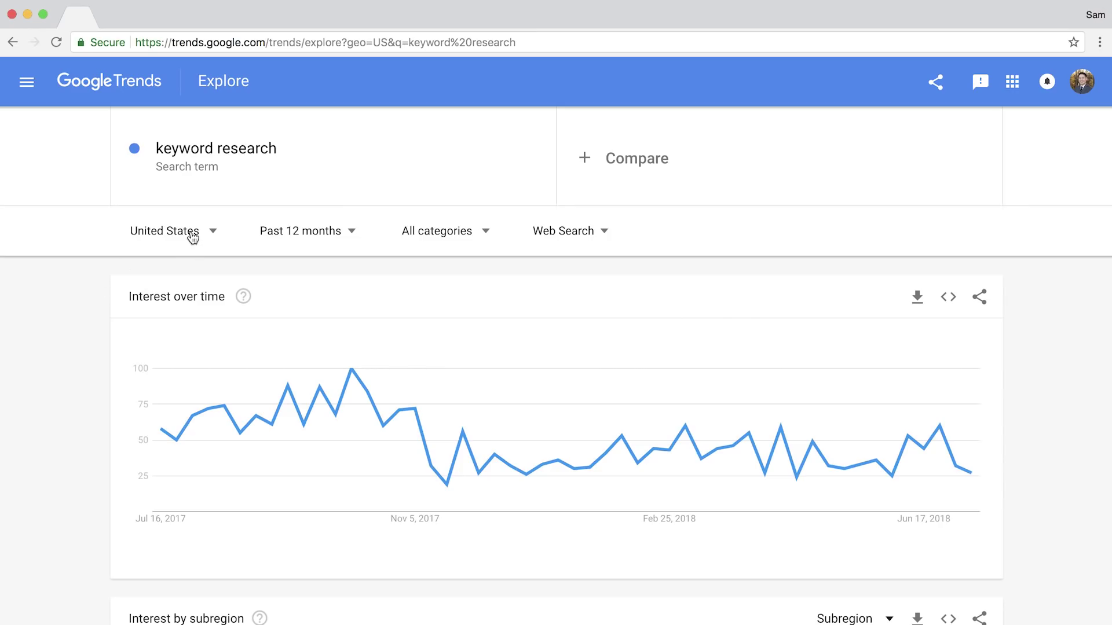
Set the location to Worldwide and the time range to Past 5 years.
{"action": "left_click", "coordinate": [193, 237]}
{"action": "left_click", "coordinate": [166, 276]}
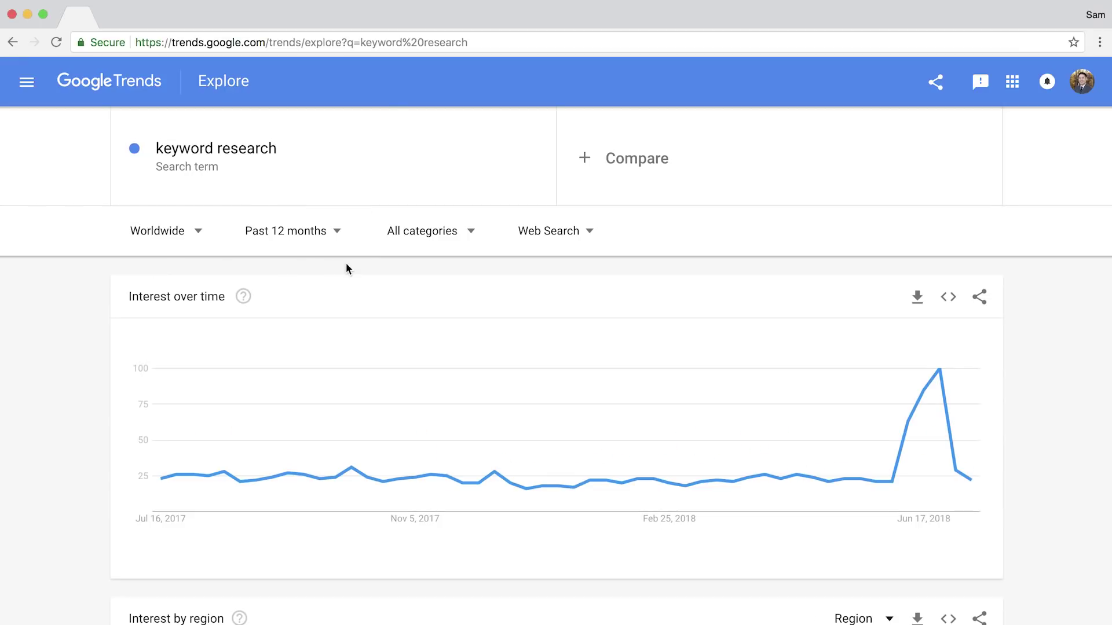
{"action": "left_click", "coordinate": [332, 234]}
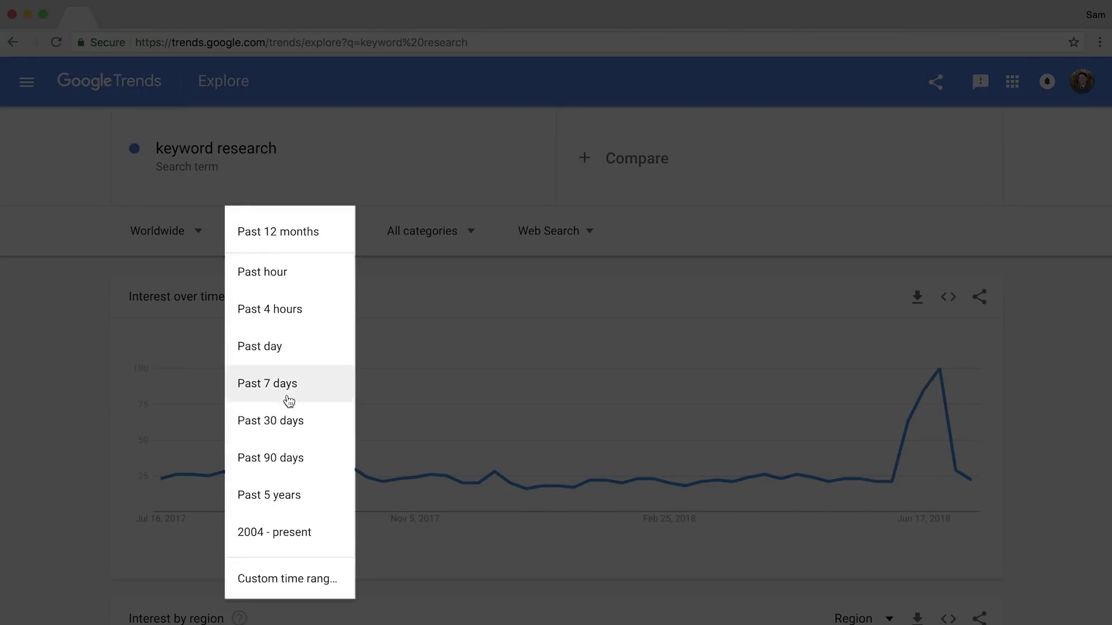
{"action": "left_click", "coordinate": [269, 496]}
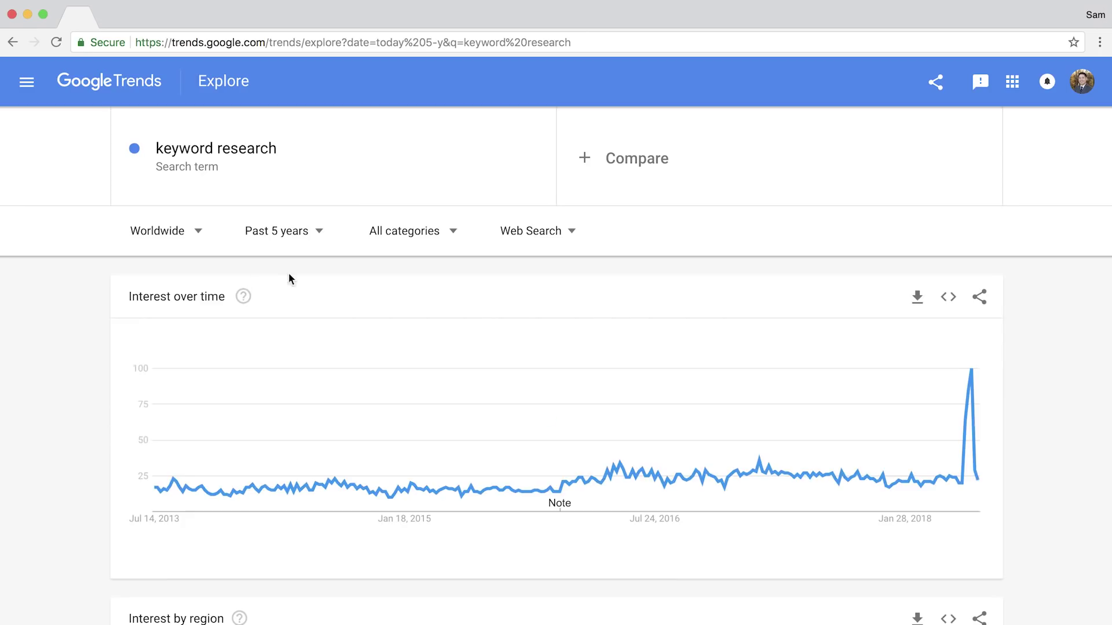
Add 'link building' as a comparison term and look at the search type options.
{"action": "left_click", "coordinate": [658, 154]}
{"action": "type", "text": "link building"}
{"action": "key", "text": "Return"}
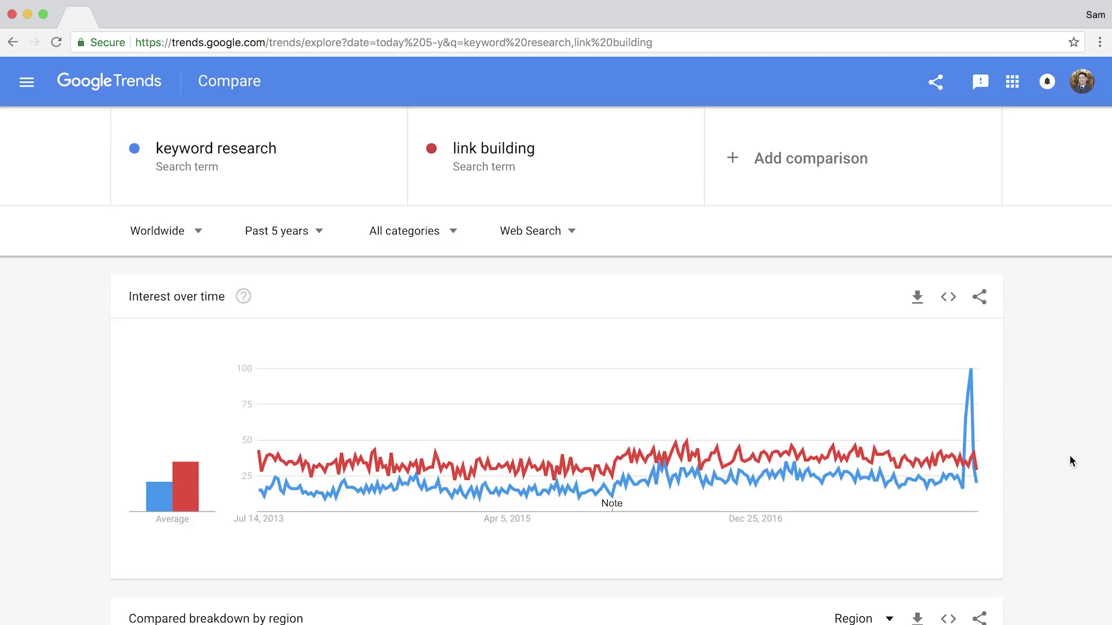
{"action": "left_click", "coordinate": [576, 234]}
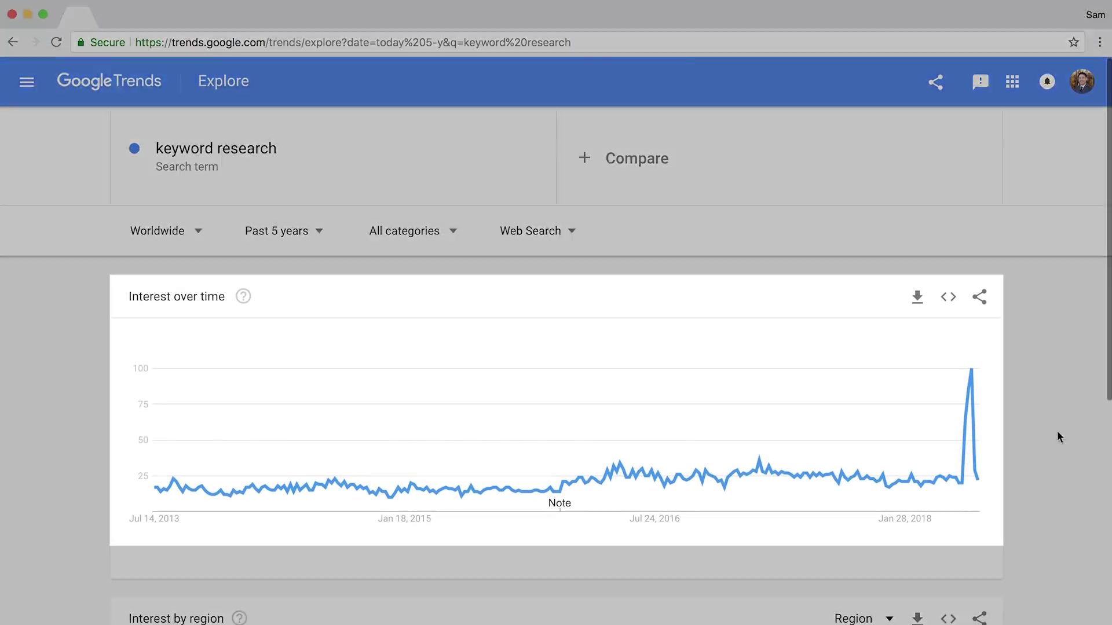
Scroll down to the Interest by region card and the Related topics and queries lists.
{"action": "scroll", "coordinate": [1057, 437], "scroll_direction": "down", "scroll_amount": 7}
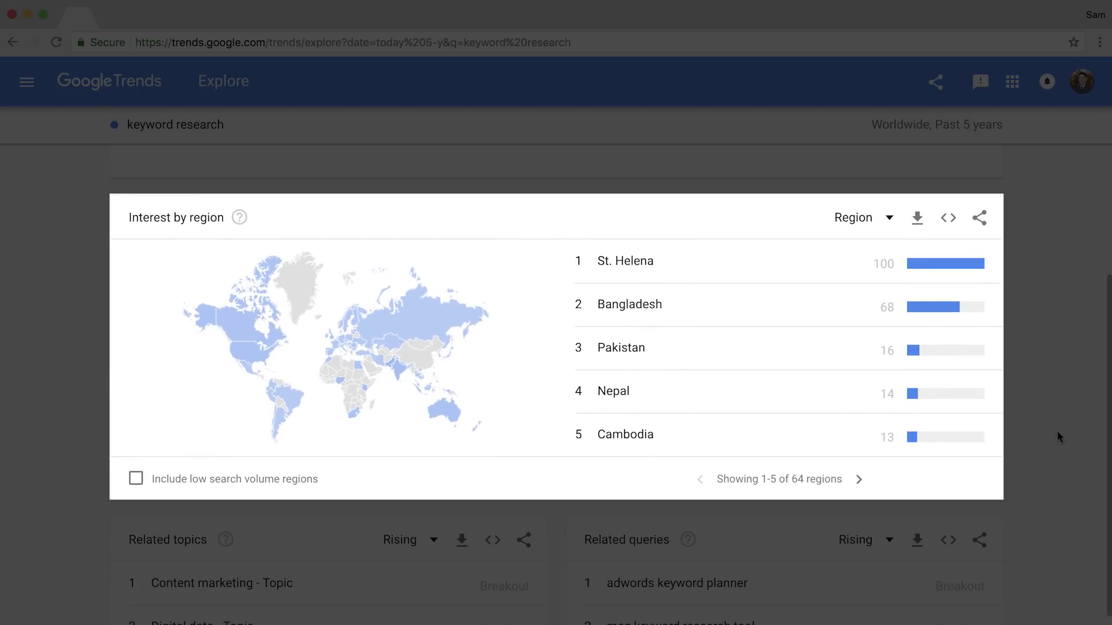
{"action": "scroll", "coordinate": [1058, 437], "scroll_direction": "down", "scroll_amount": 4}
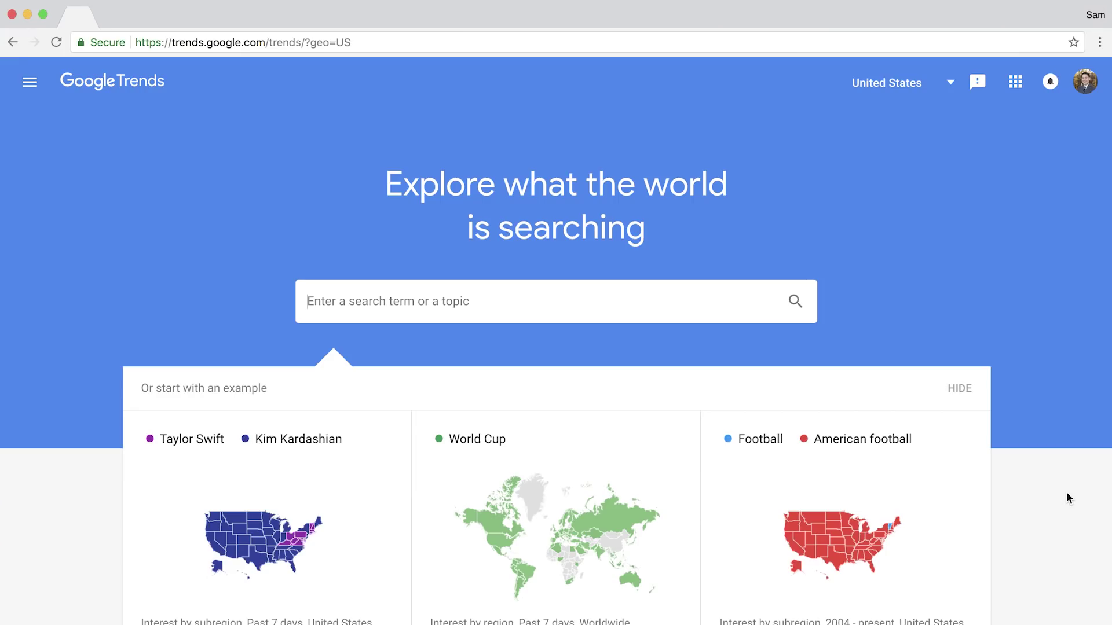
Search 'golf clubs' and set the time range to Past 5 years.
{"action": "type", "text": "golf clubs"}
{"action": "key", "text": "Return"}
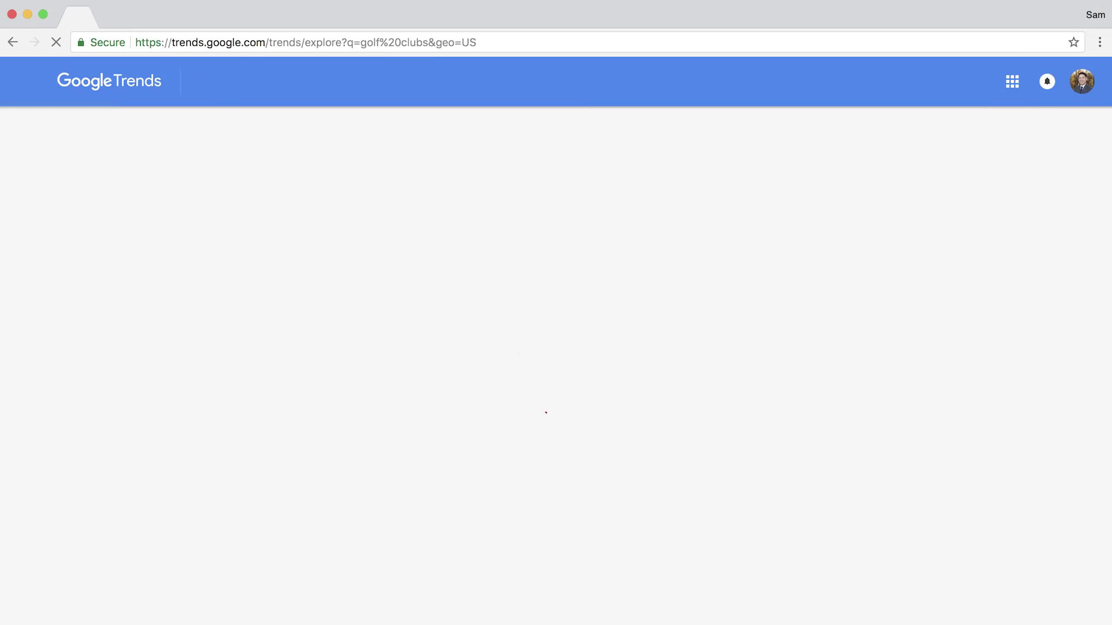
{"action": "left_click", "coordinate": [313, 233]}
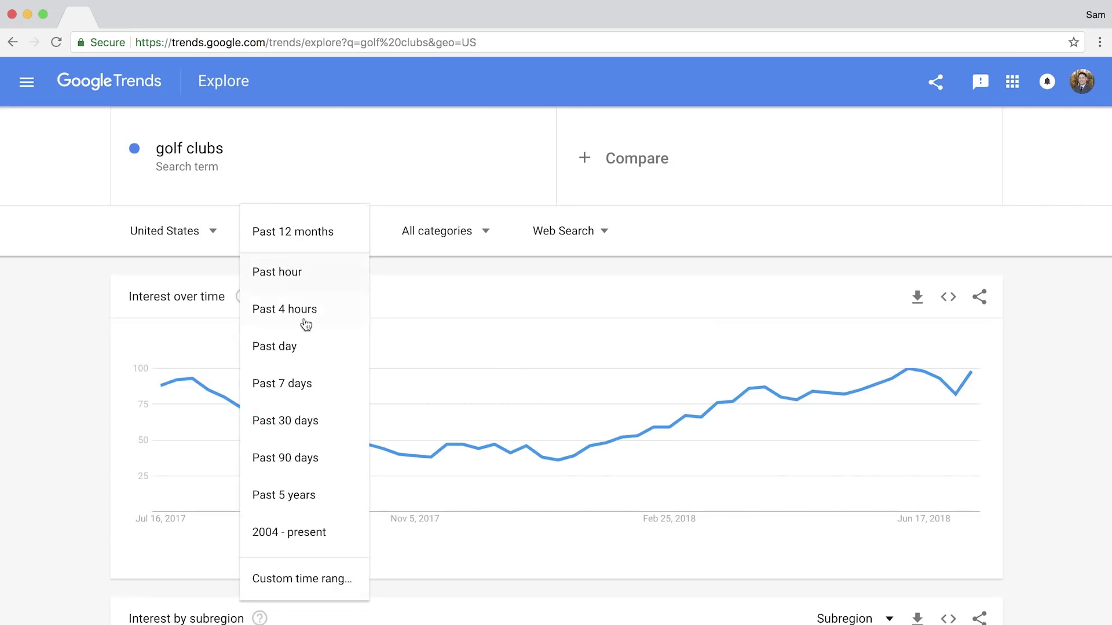
{"action": "left_click", "coordinate": [294, 497]}
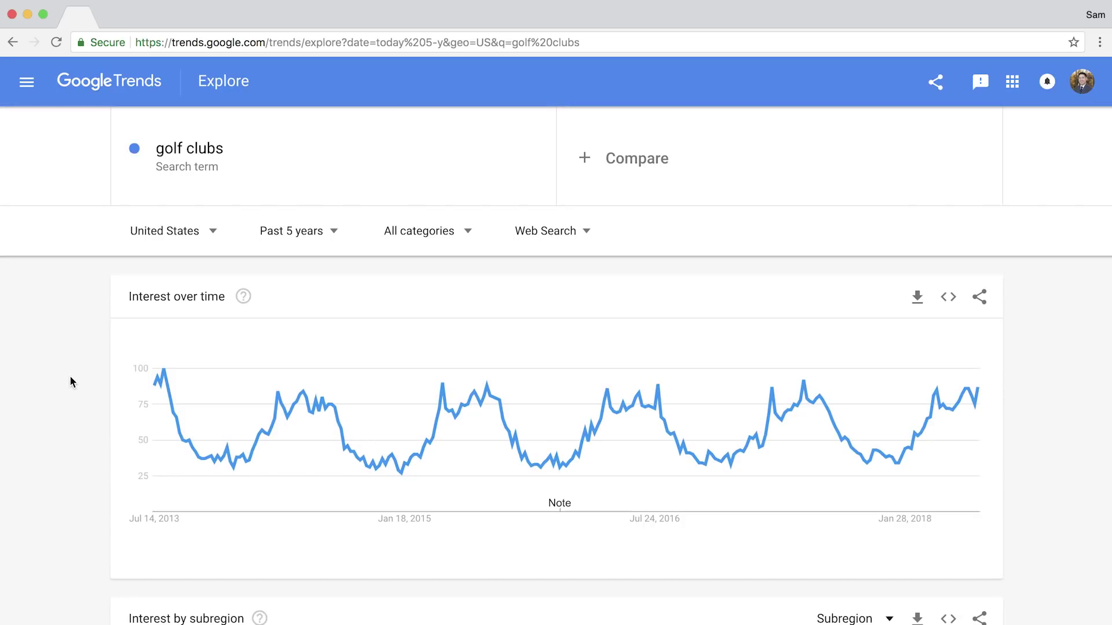
{"action": "left_click", "coordinate": [637, 178]}
Compare golf clubs with 'golf courses' and 'indoor golf' as extra terms.
{"action": "type", "text": "golf courses"}
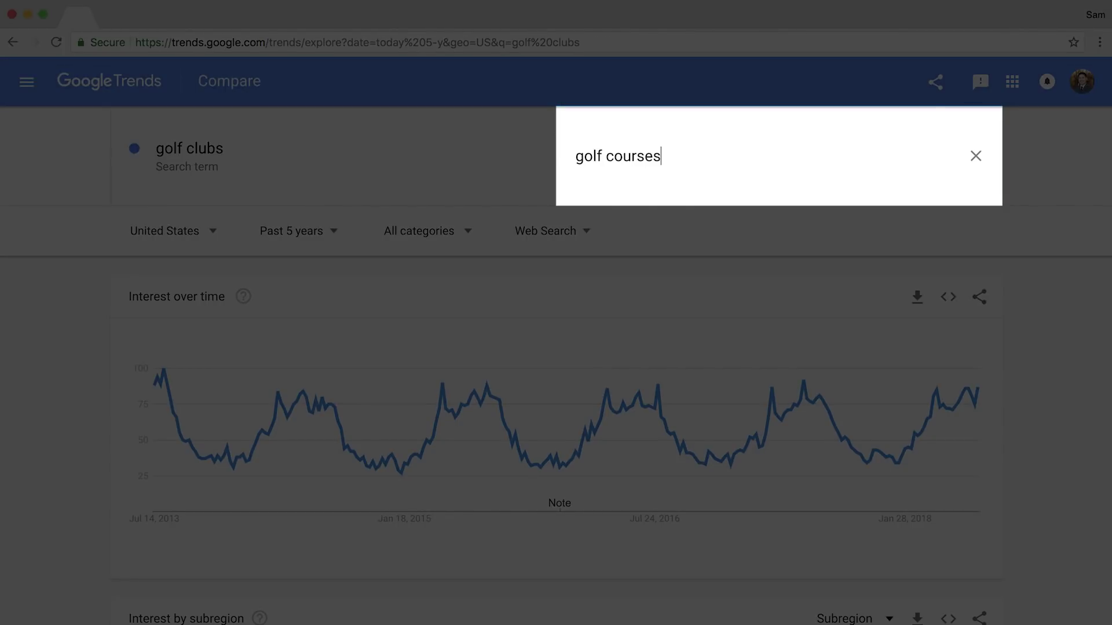
{"action": "key", "text": "Return"}
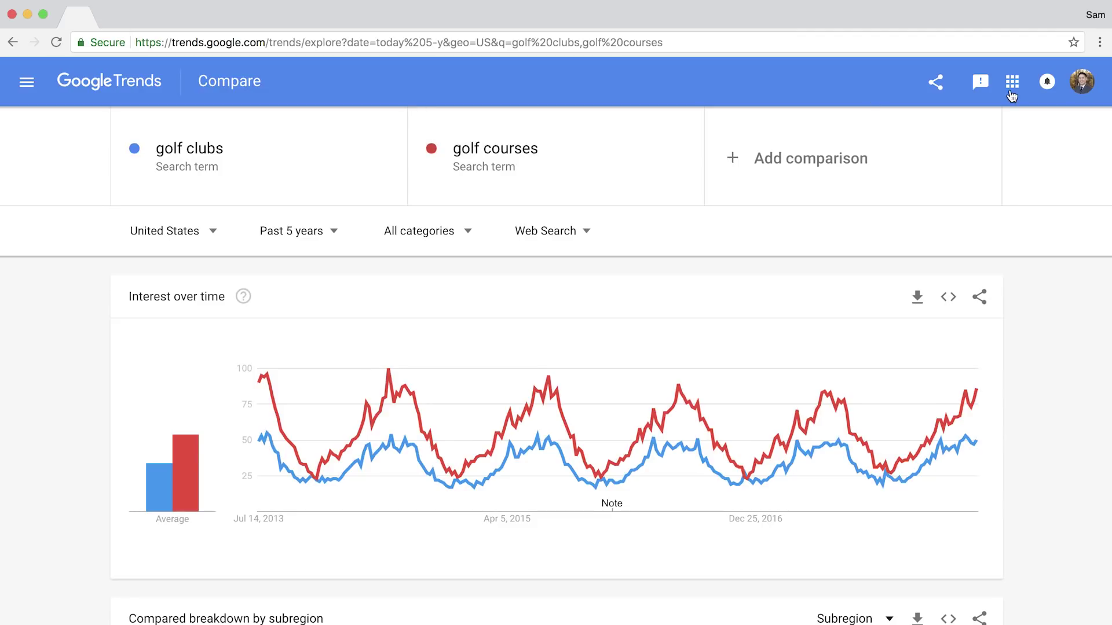
{"action": "left_click", "coordinate": [915, 173]}
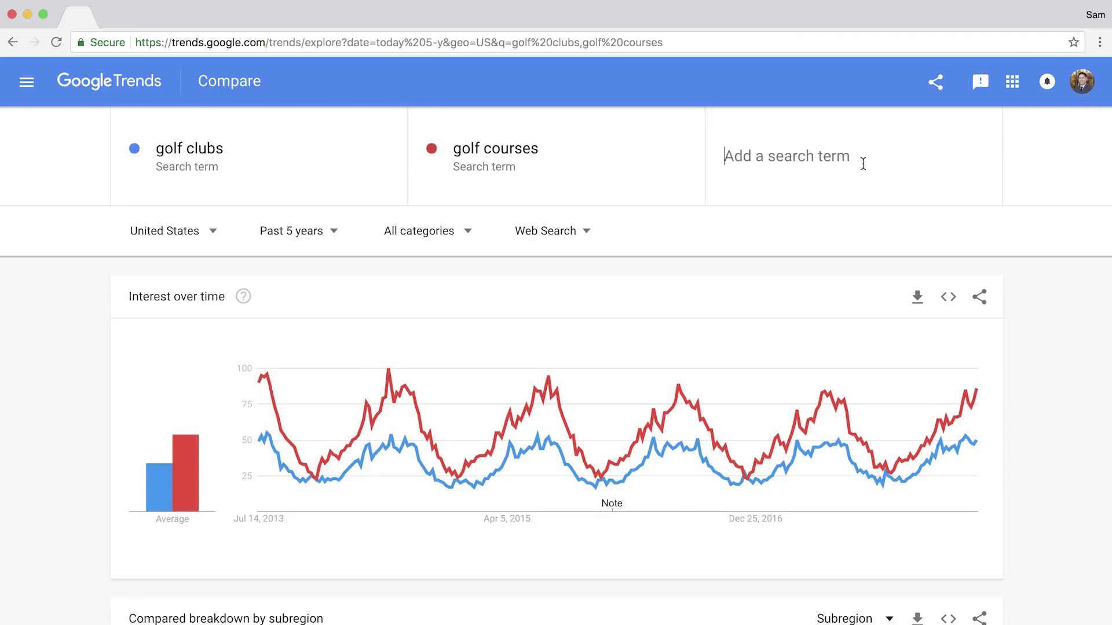
{"action": "type", "text": "indoo"}
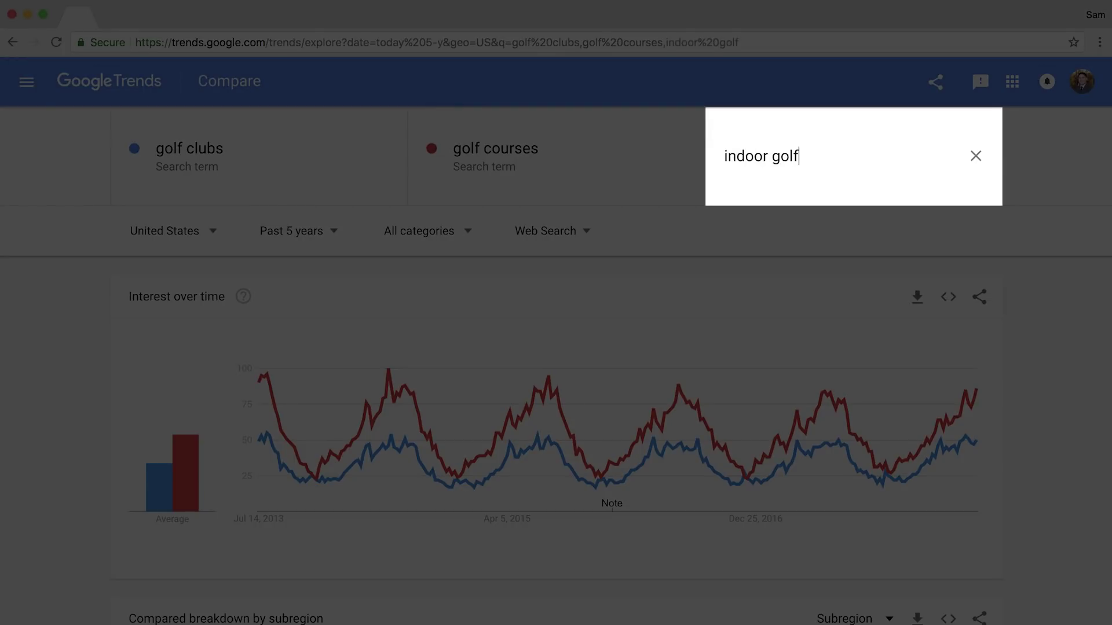
{"action": "type", "text": "r golf"}
{"action": "key", "text": "Return"}
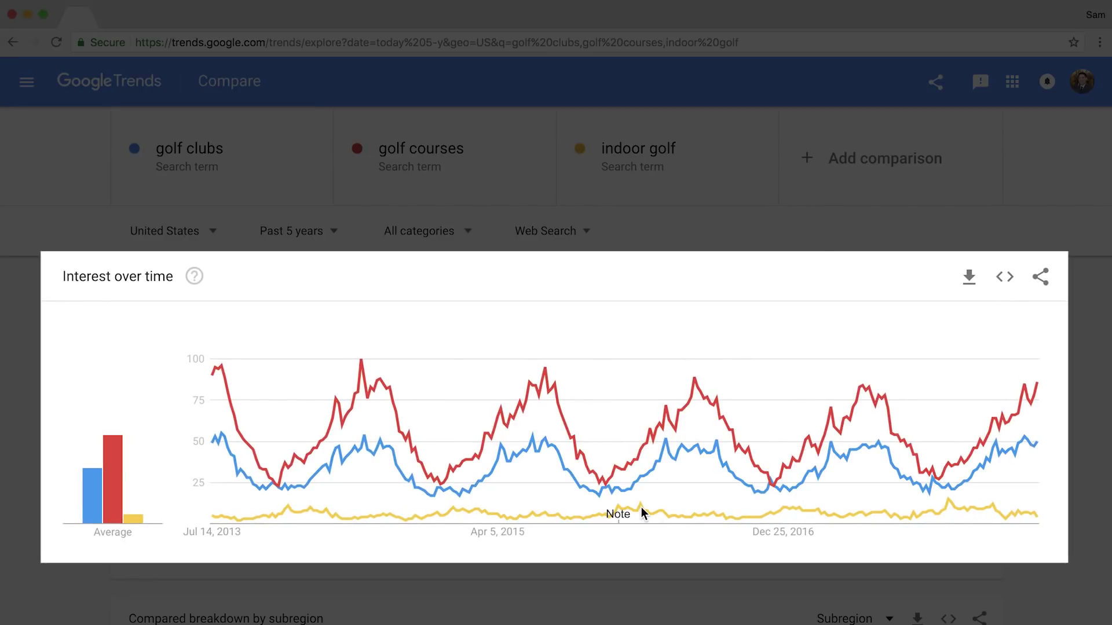
{"action": "mouse_move", "coordinate": [634, 502]}
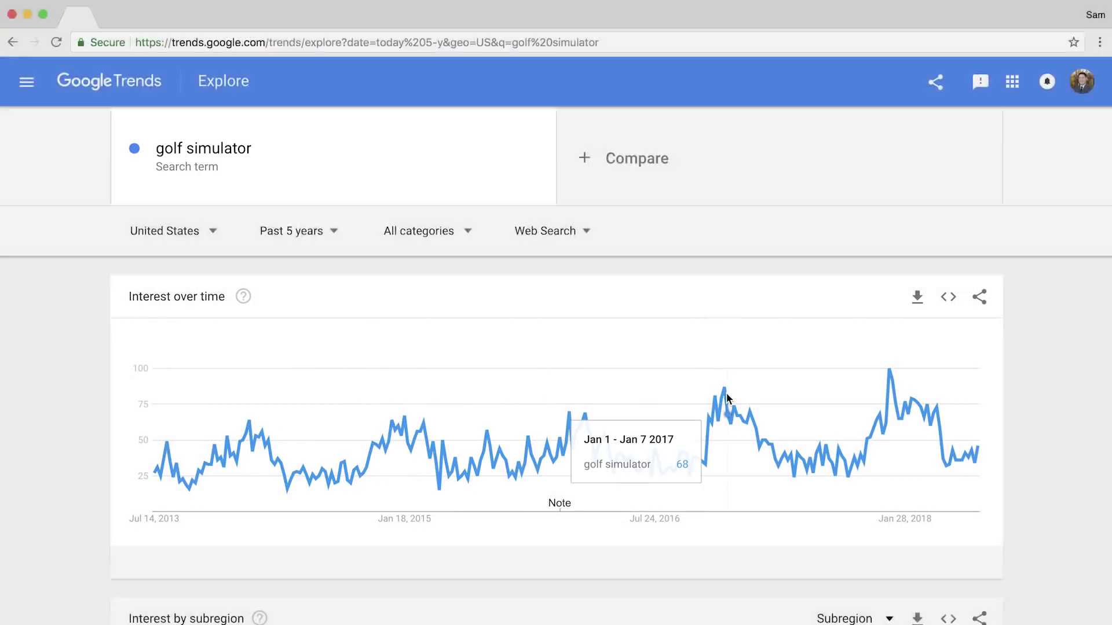
Scroll to golf simulator interest by subregion, check Minnesota, and open the breakdown-level choices.
{"action": "scroll", "coordinate": [1039, 491], "scroll_direction": "down", "scroll_amount": 7}
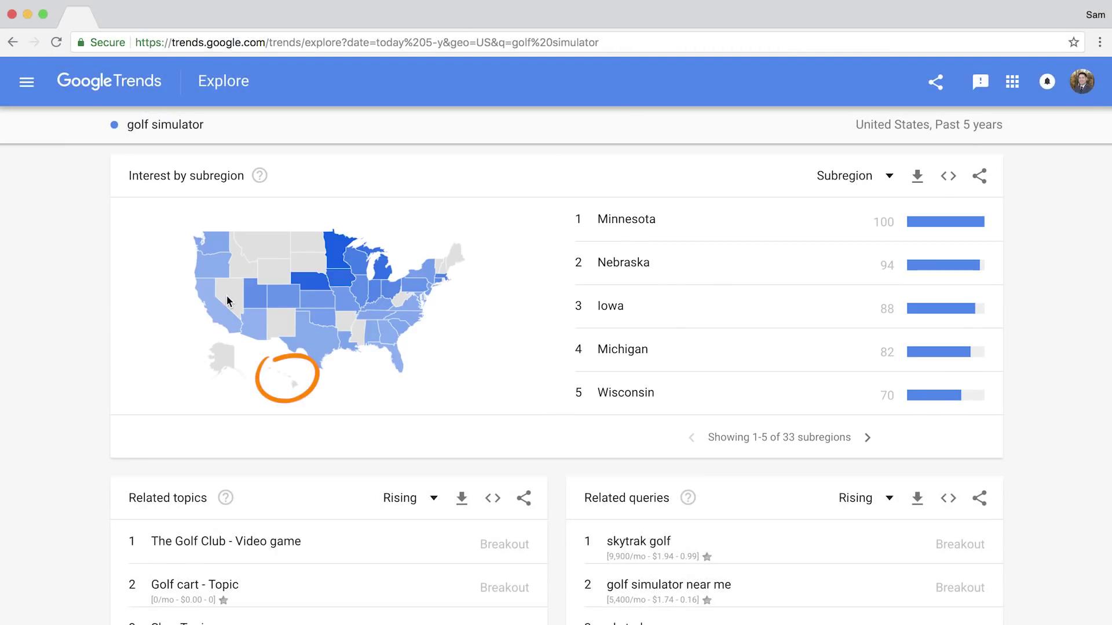
{"action": "mouse_move", "coordinate": [345, 247]}
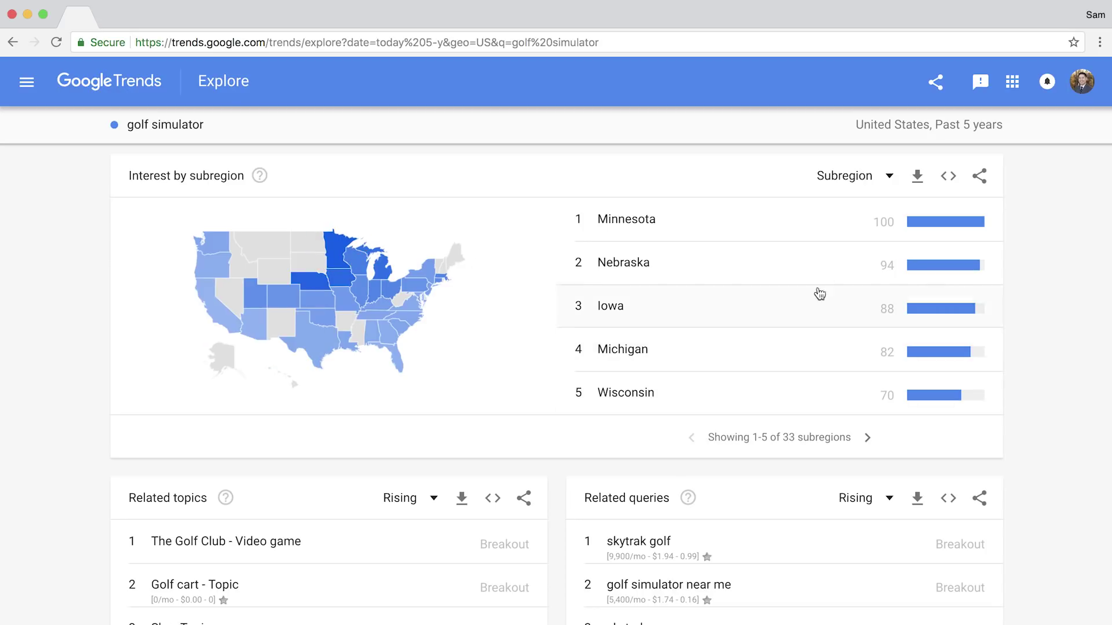
{"action": "left_click", "coordinate": [890, 176]}
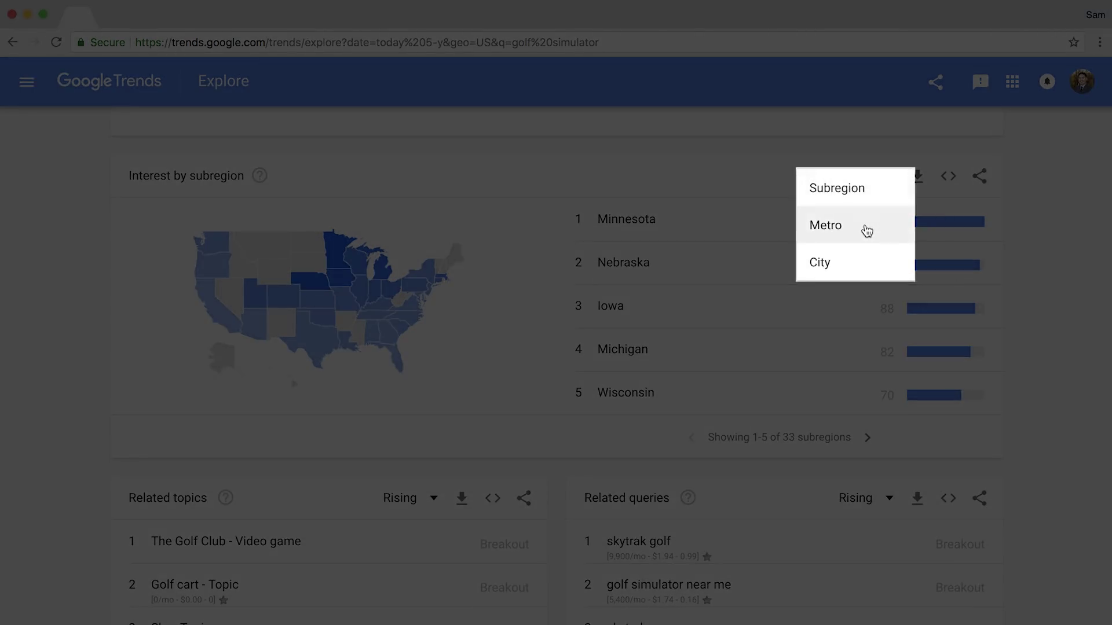
Switch the golf simulator regional breakdown to Metro areas.
{"action": "left_click", "coordinate": [866, 231]}
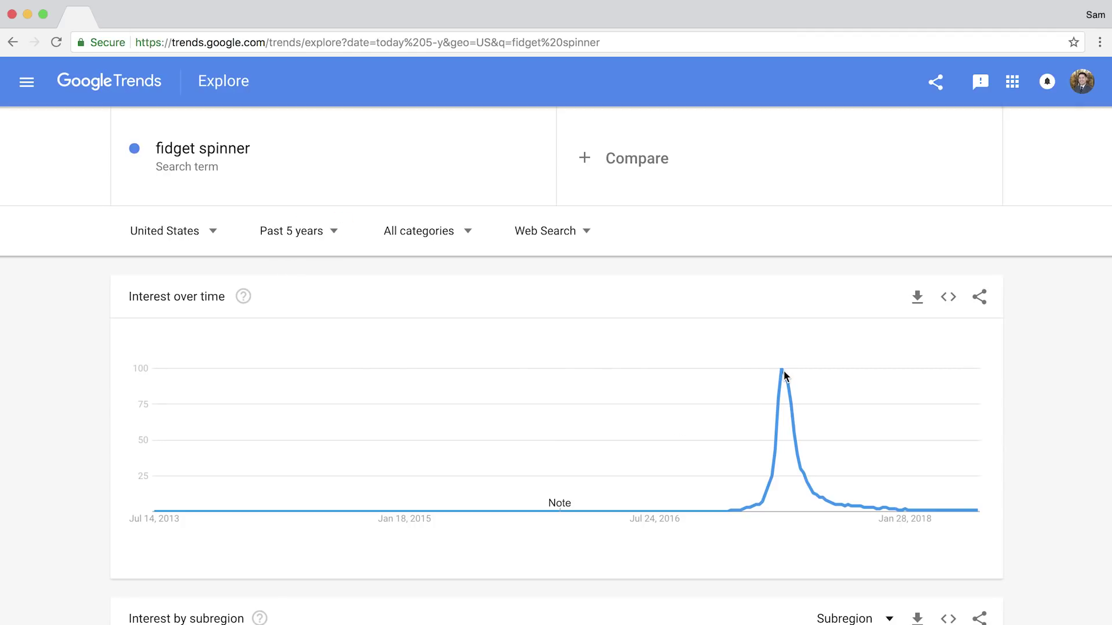
Narrow the fidget spinner chart to Past 12 months, then to Past 30 days.
{"action": "left_click", "coordinate": [294, 231]}
{"action": "left_click", "coordinate": [278, 499]}
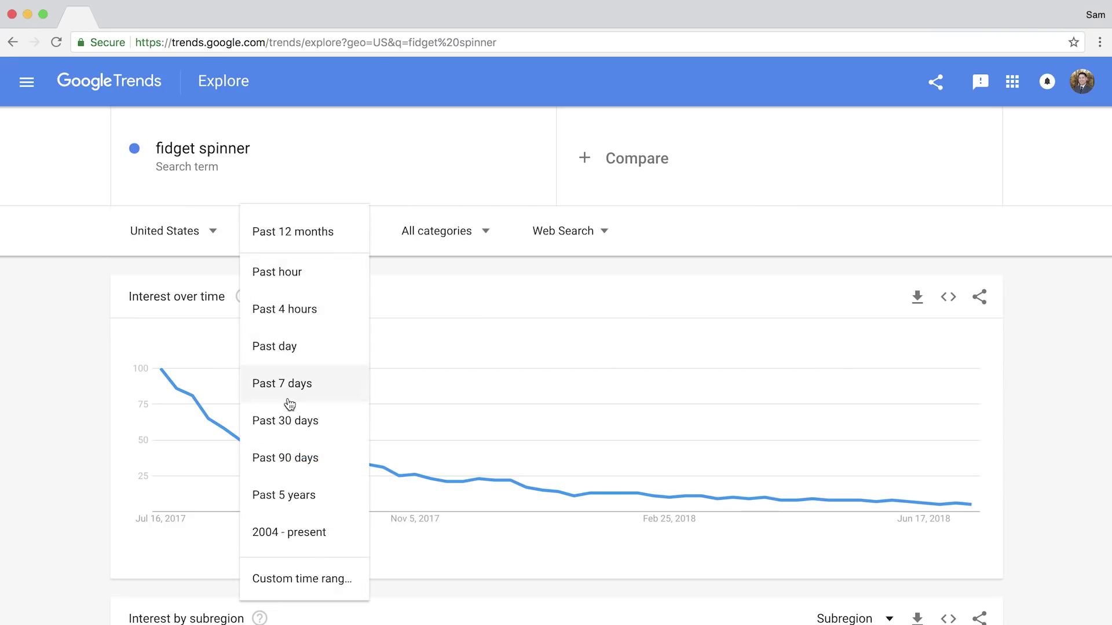
{"action": "left_click", "coordinate": [292, 421]}
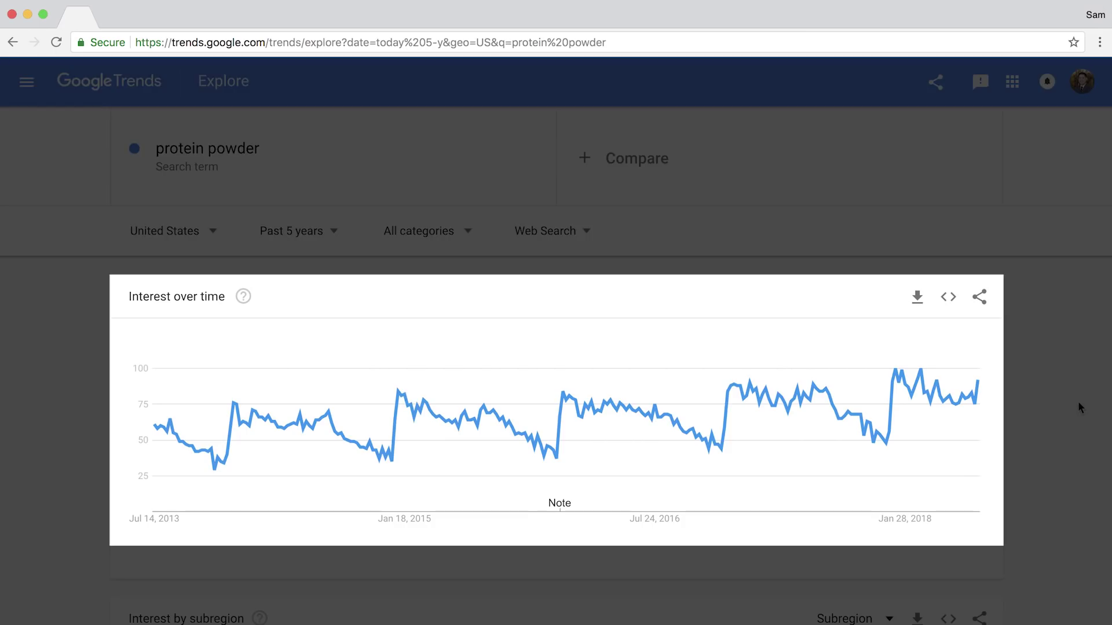
Set protein powder's Related topics and Related queries to Top, paging queries to entries 11–15.
{"action": "scroll", "coordinate": [1078, 394], "scroll_direction": "down", "scroll_amount": 10}
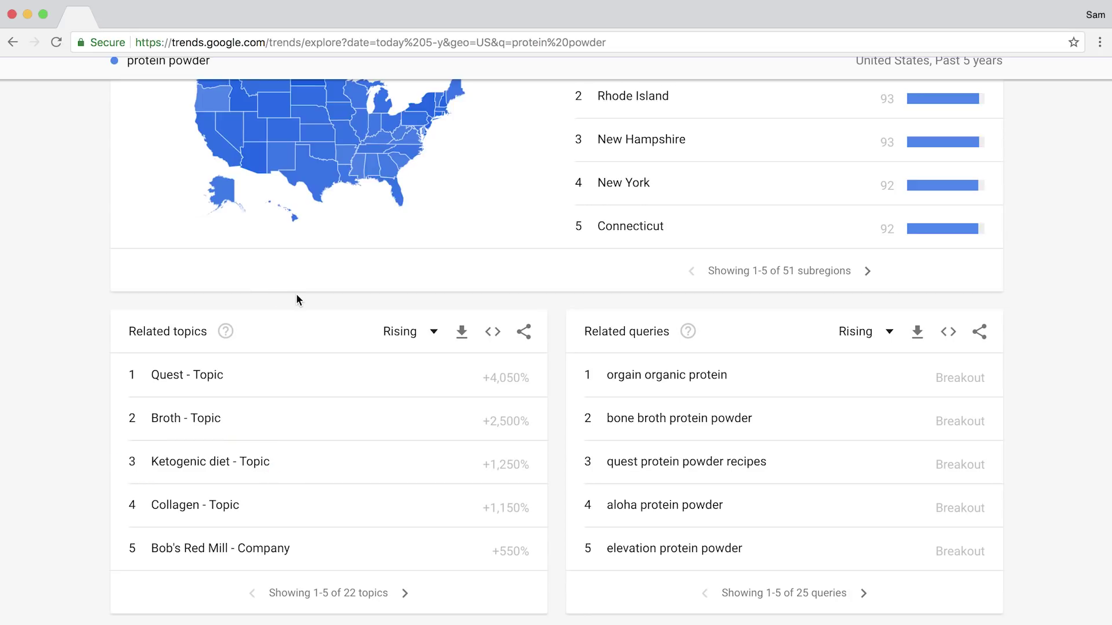
{"action": "left_click", "coordinate": [427, 334]}
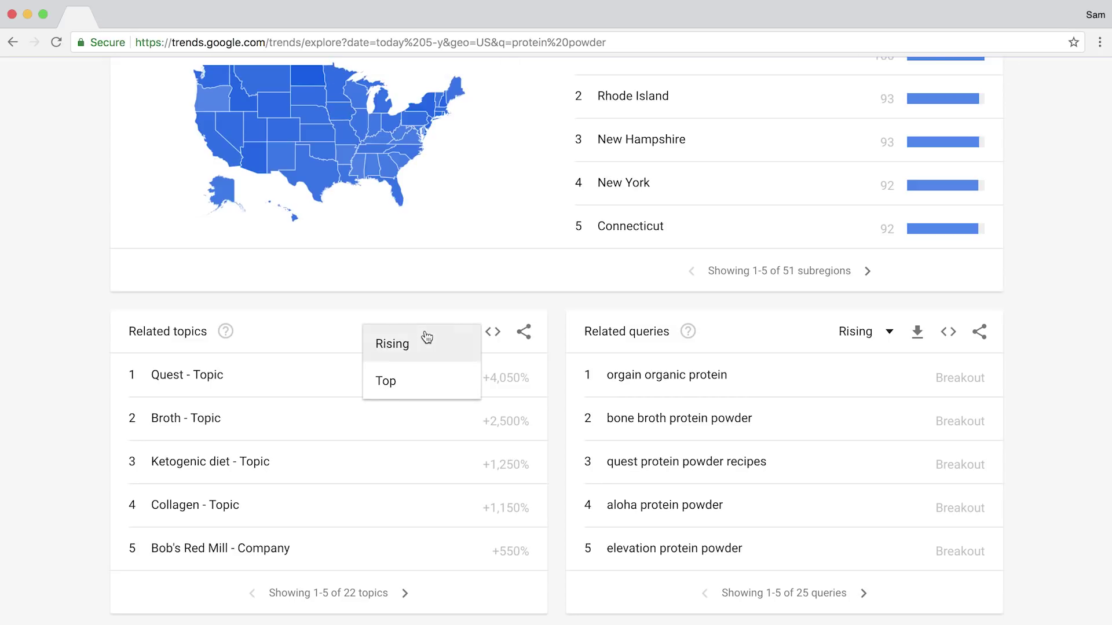
{"action": "left_click", "coordinate": [416, 383]}
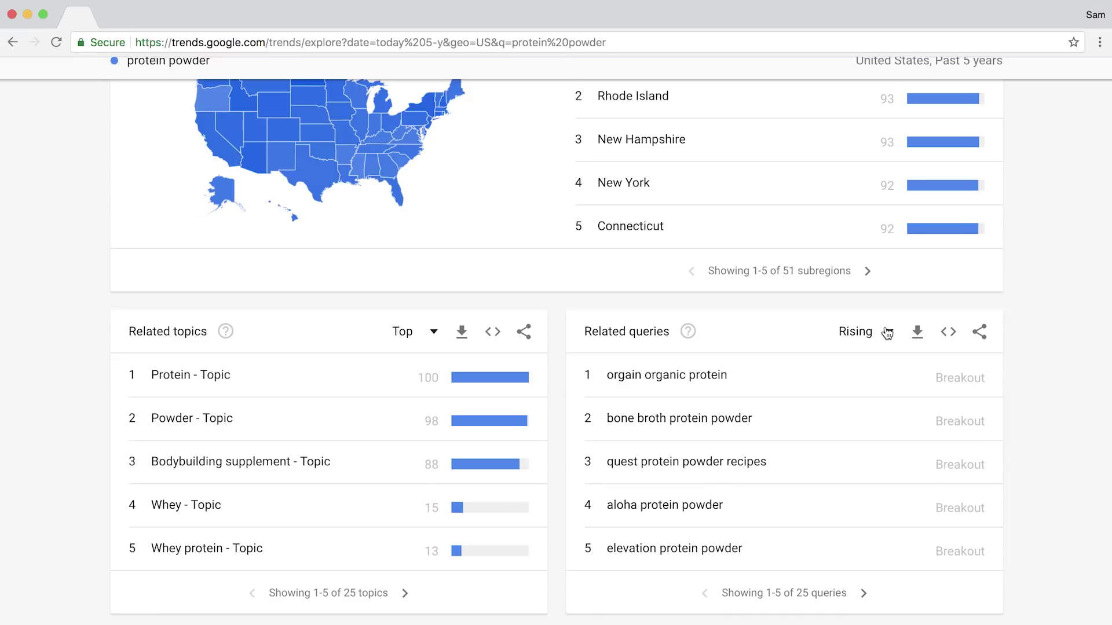
{"action": "left_click", "coordinate": [886, 333]}
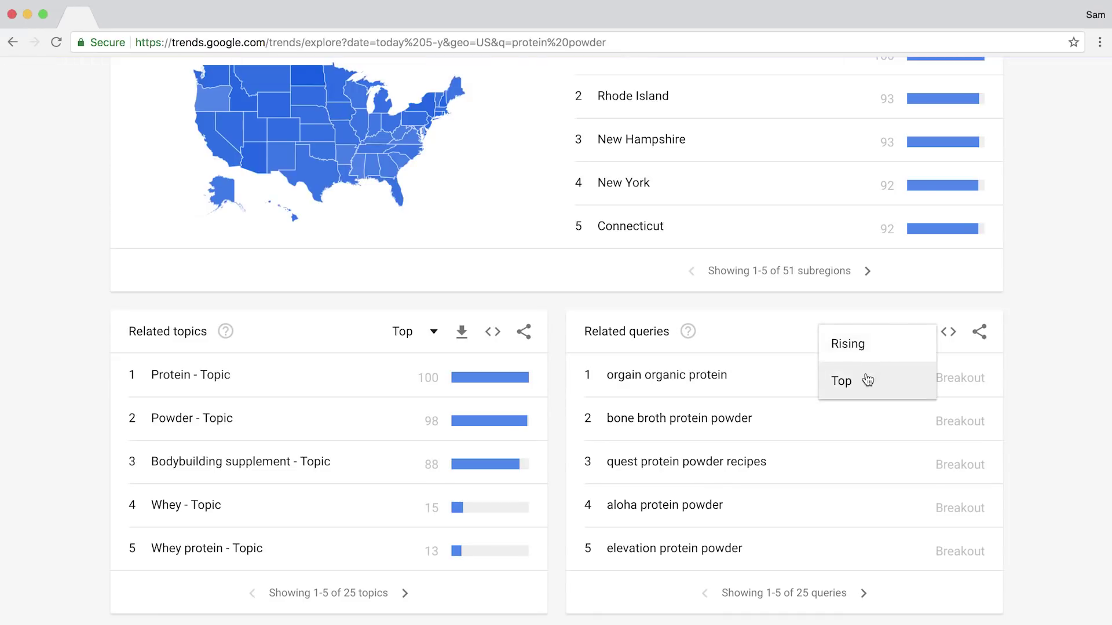
{"action": "left_click", "coordinate": [867, 380]}
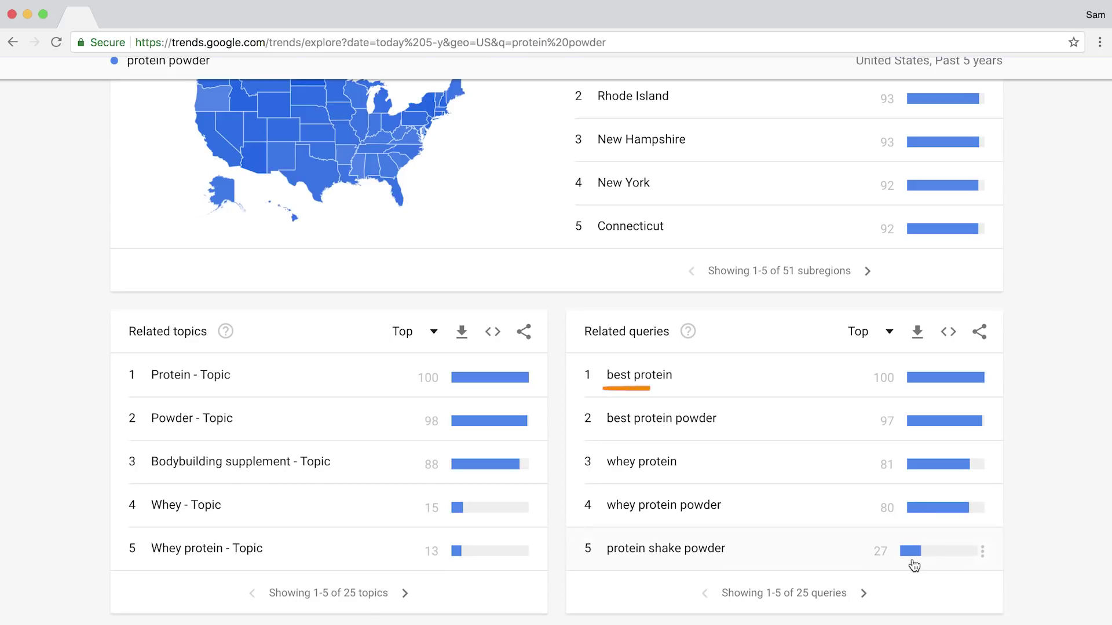
{"action": "left_click", "coordinate": [865, 594]}
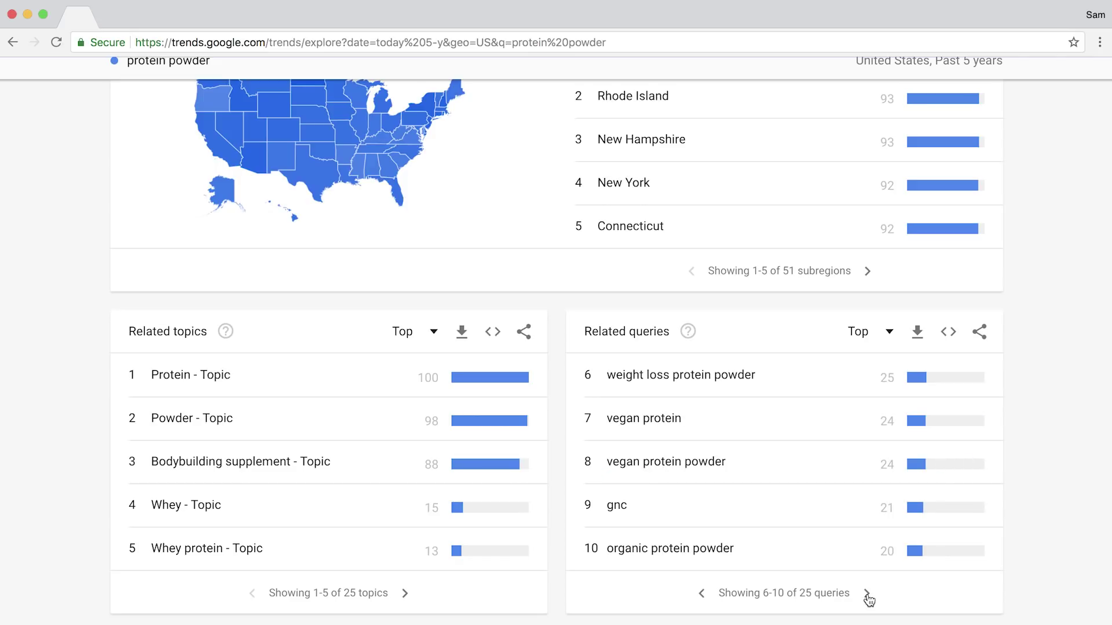
{"action": "left_click", "coordinate": [868, 595]}
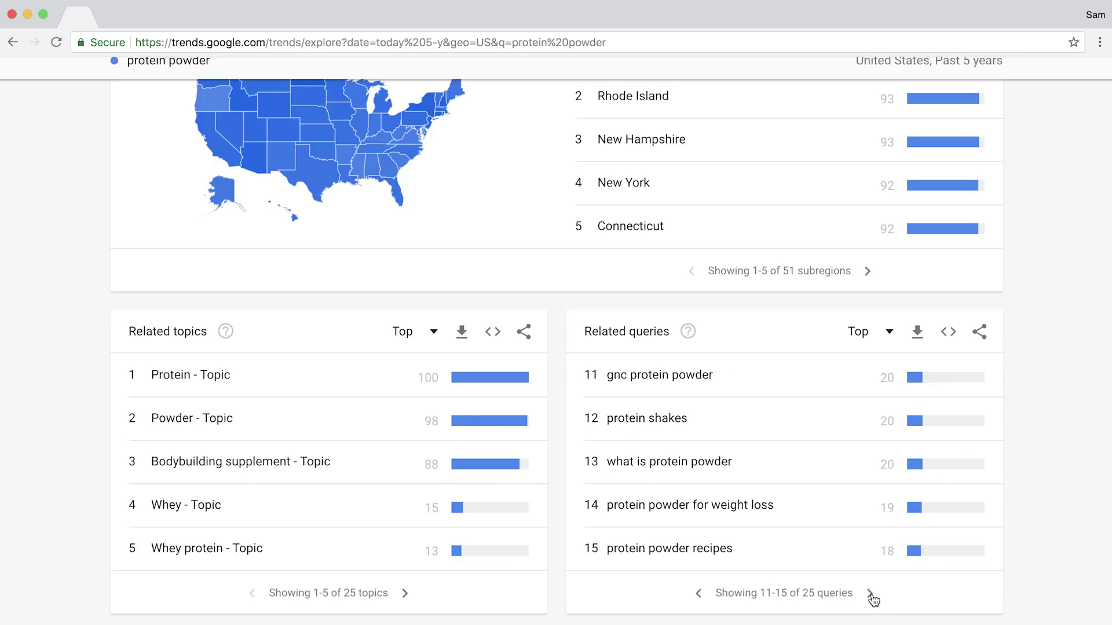